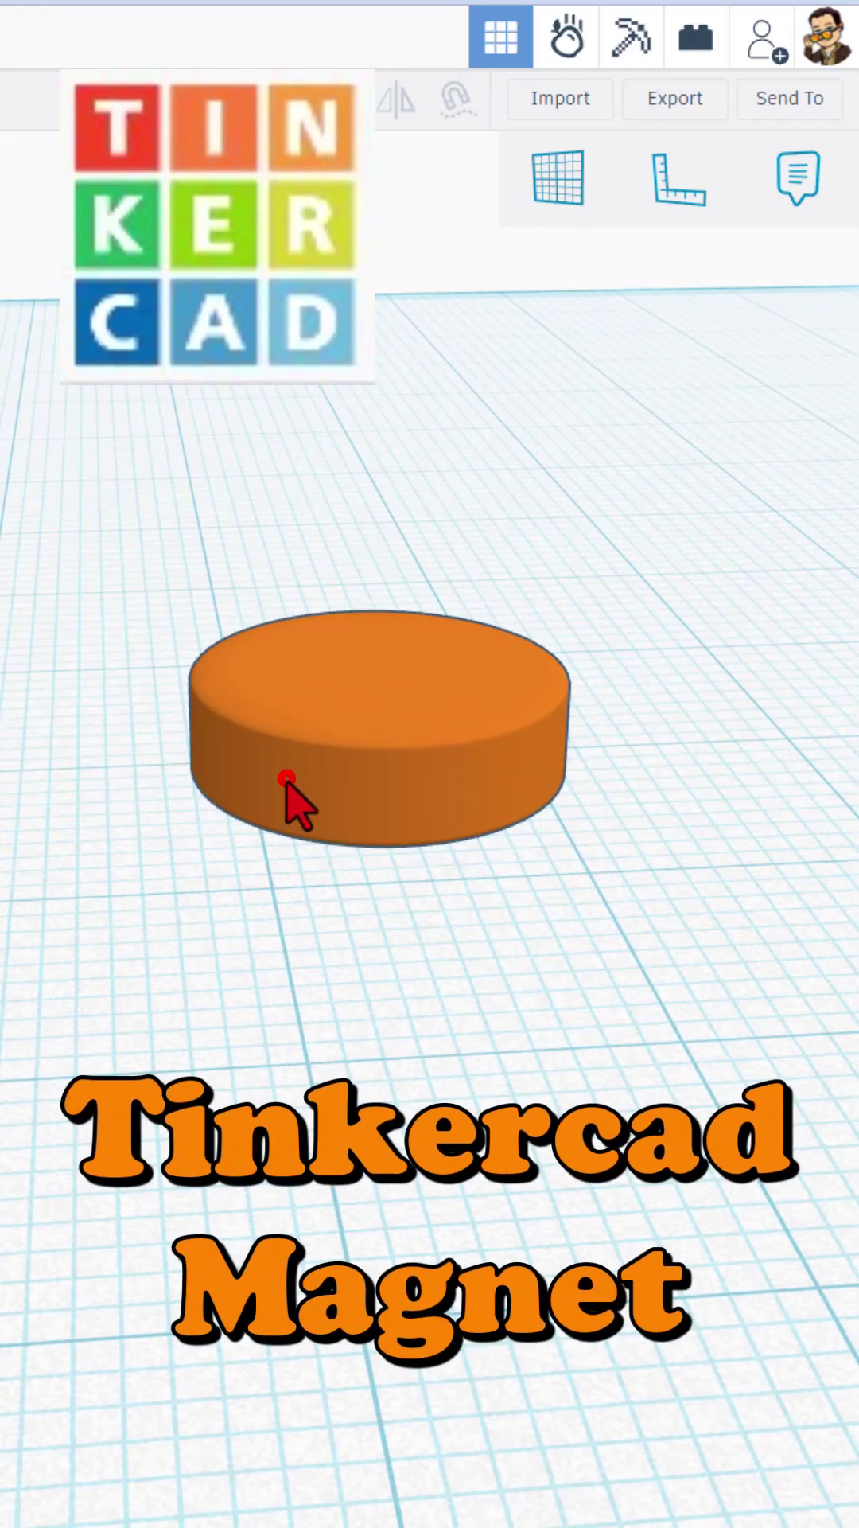
- Turn the small magnet-sized cylinder into a hole shape
{"action": "left_click", "coordinate": [287, 780]}
{"action": "left_click", "coordinate": [412, 191]}
{"action": "left_click", "coordinate": [419, 501]}
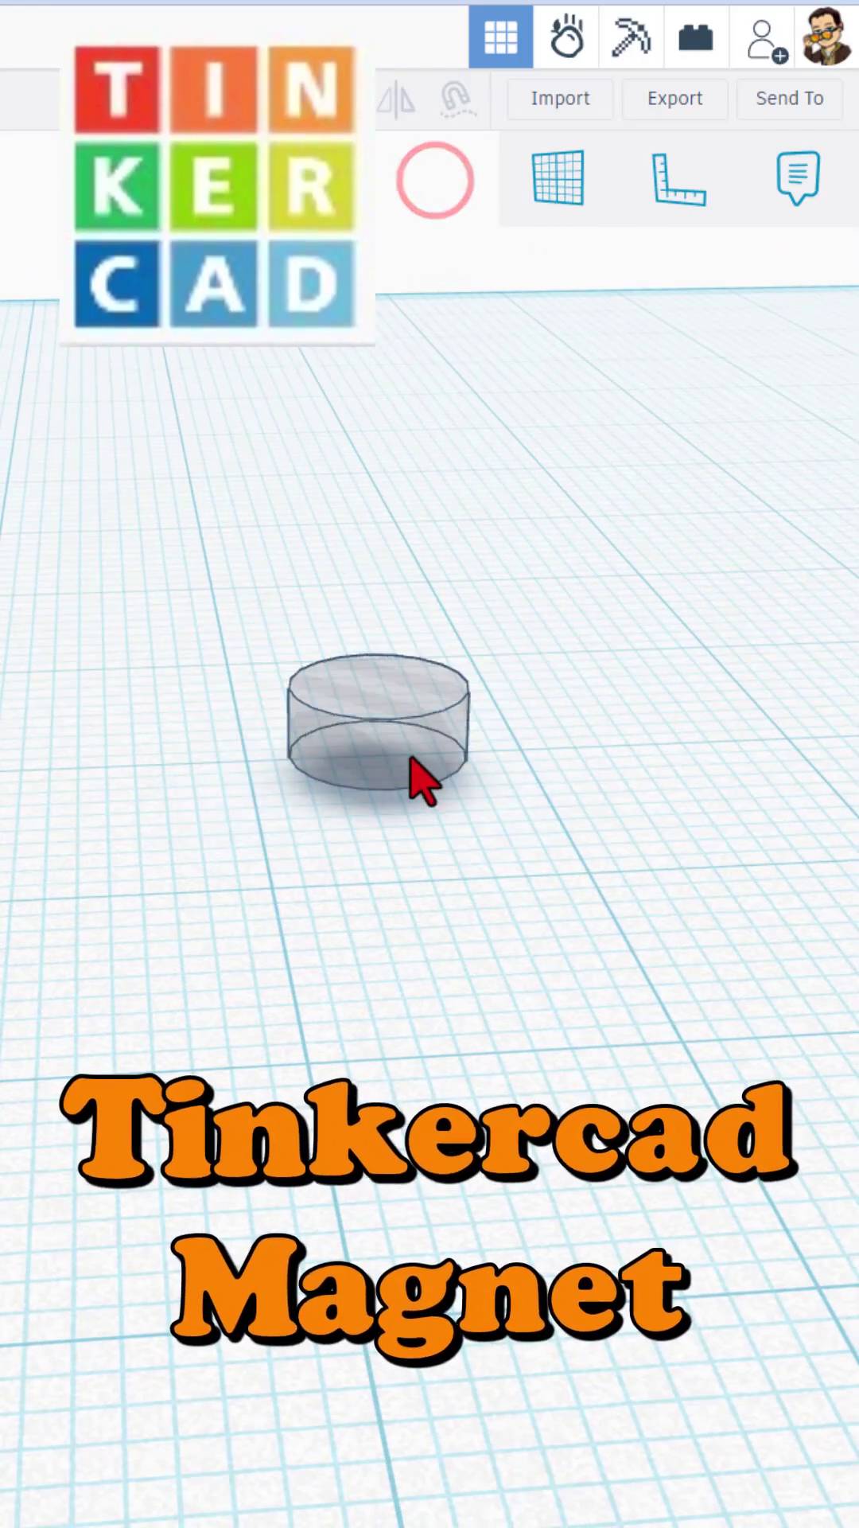
- Unhide the solid cylinder and select it together with the hole for export
{"action": "left_click", "coordinate": [101, 90]}
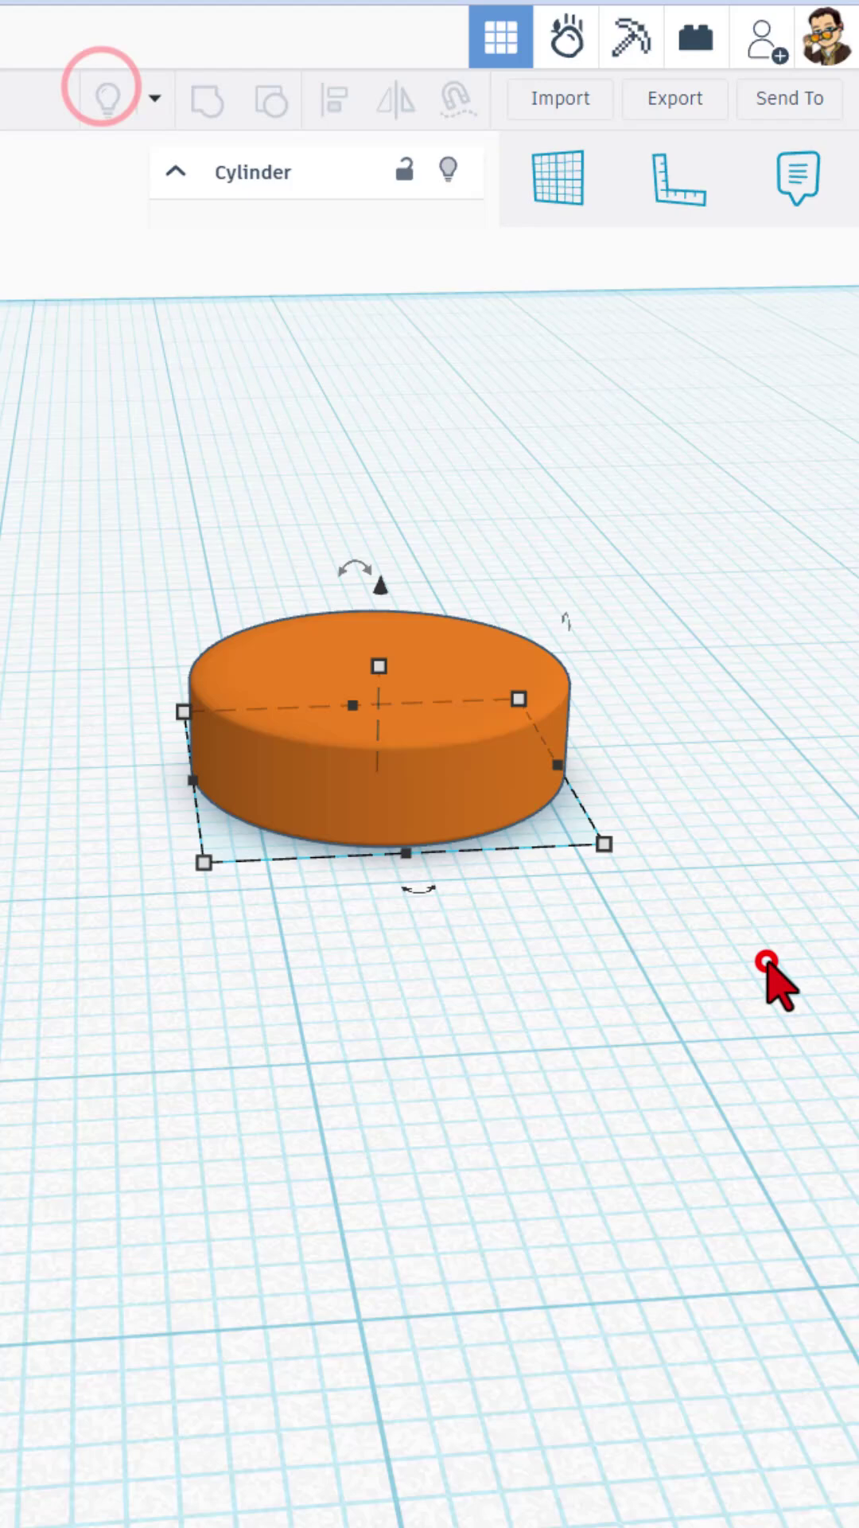
{"action": "left_click_drag", "start_coordinate": [658, 556], "coordinate": [13, 955]}
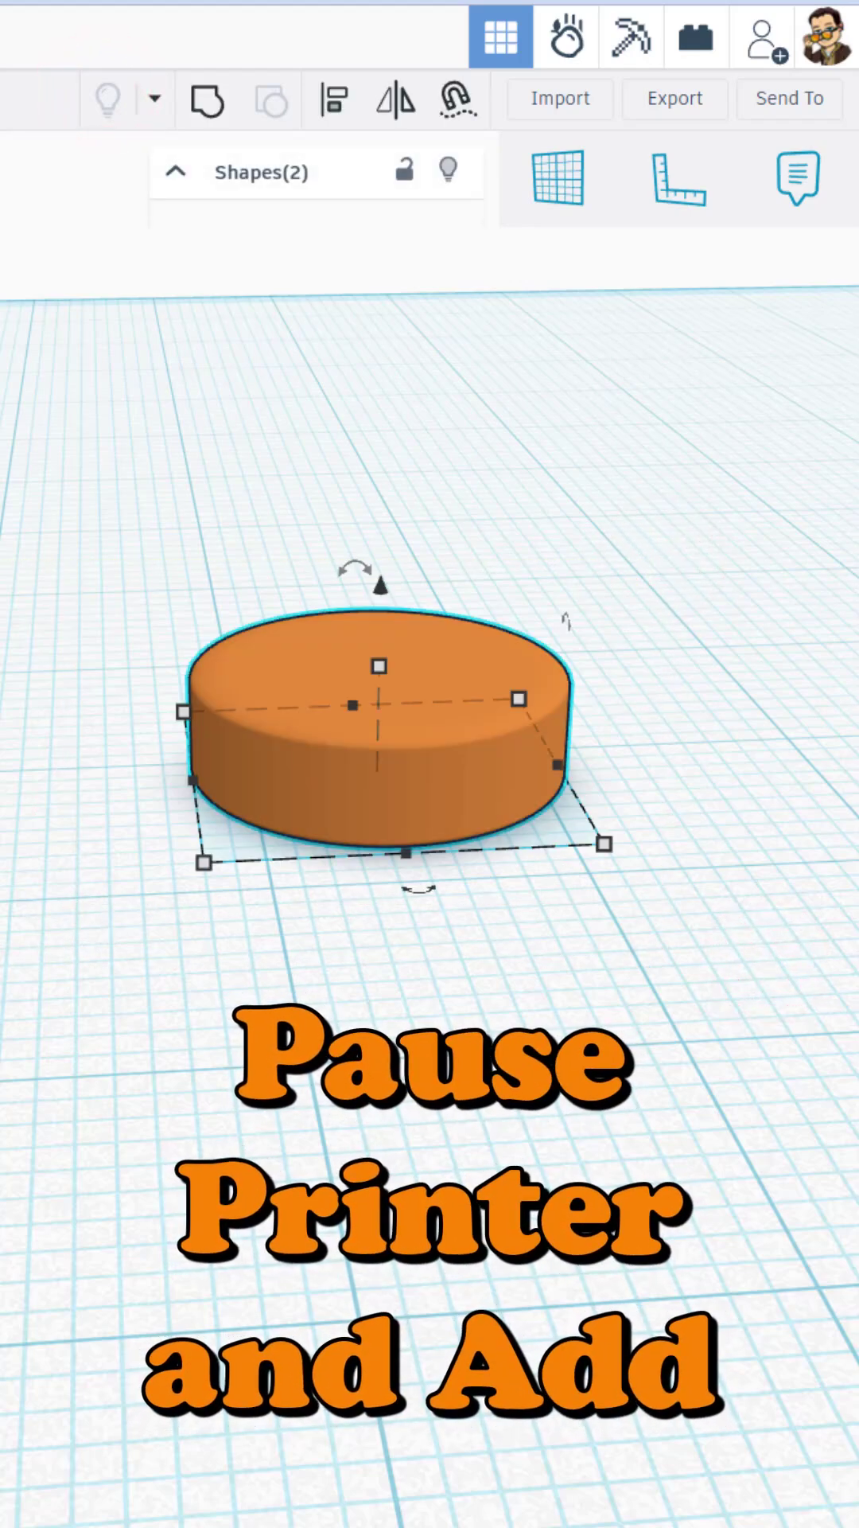
{"action": "left_click", "coordinate": [675, 101]}
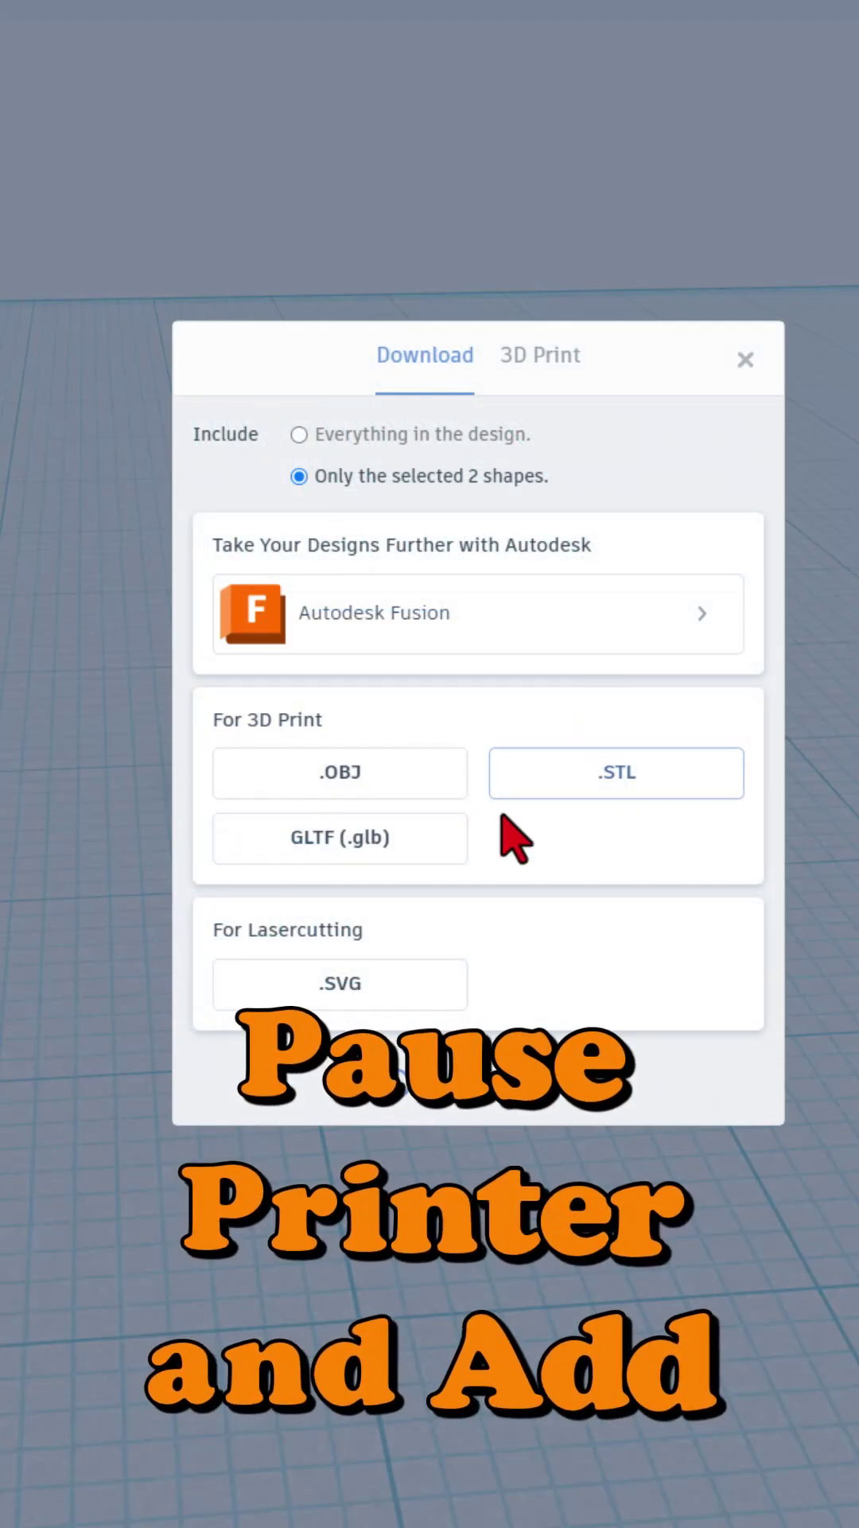
- Download the selected shapes as STL, then slice the cylinder plate in Artillery Studio
{"action": "left_click", "coordinate": [618, 774]}
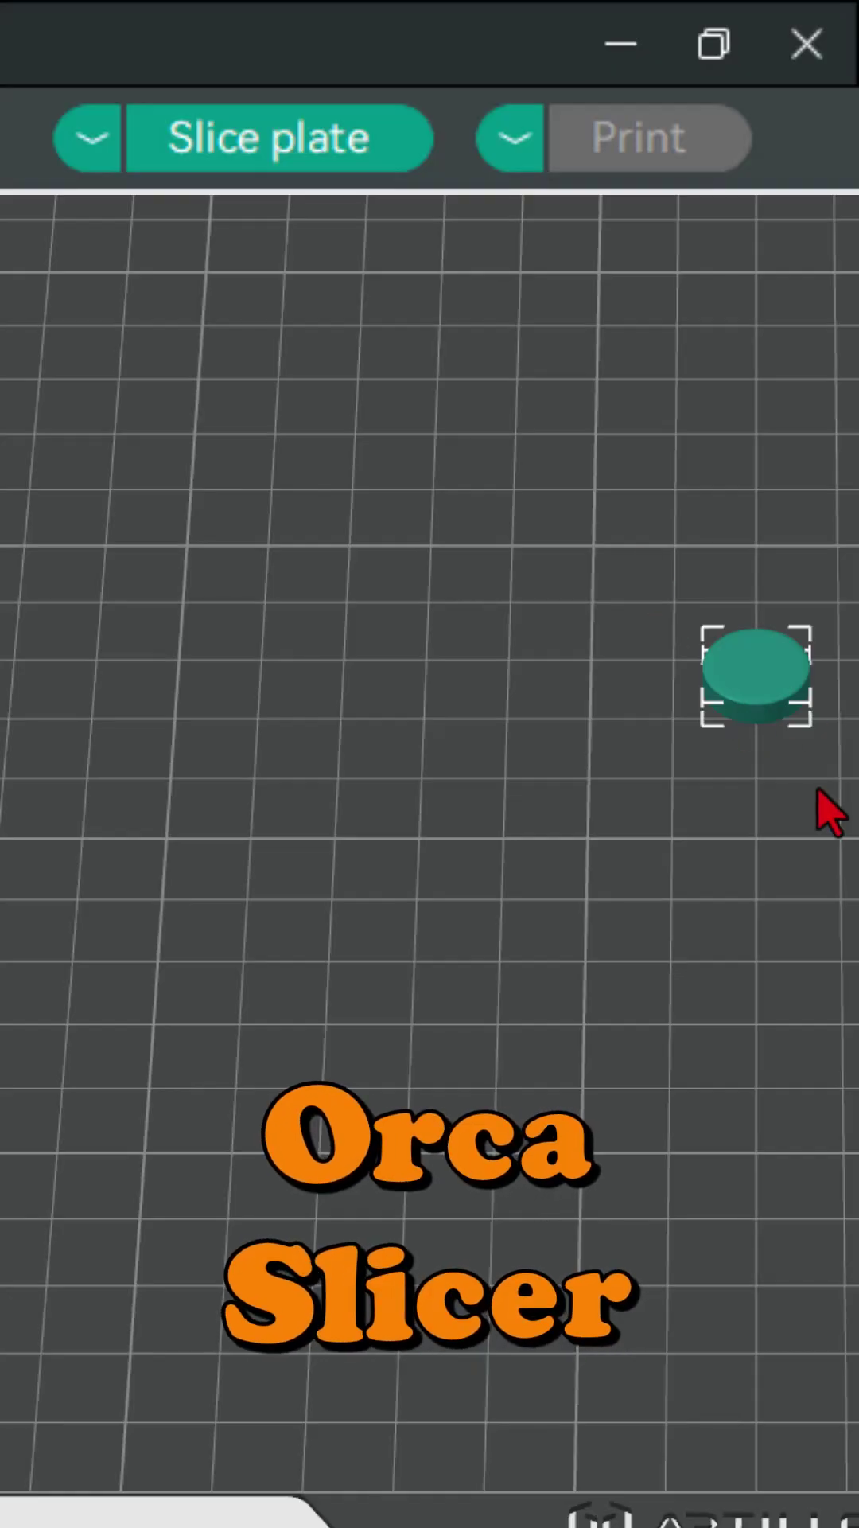
{"action": "left_click", "coordinate": [247, 138]}
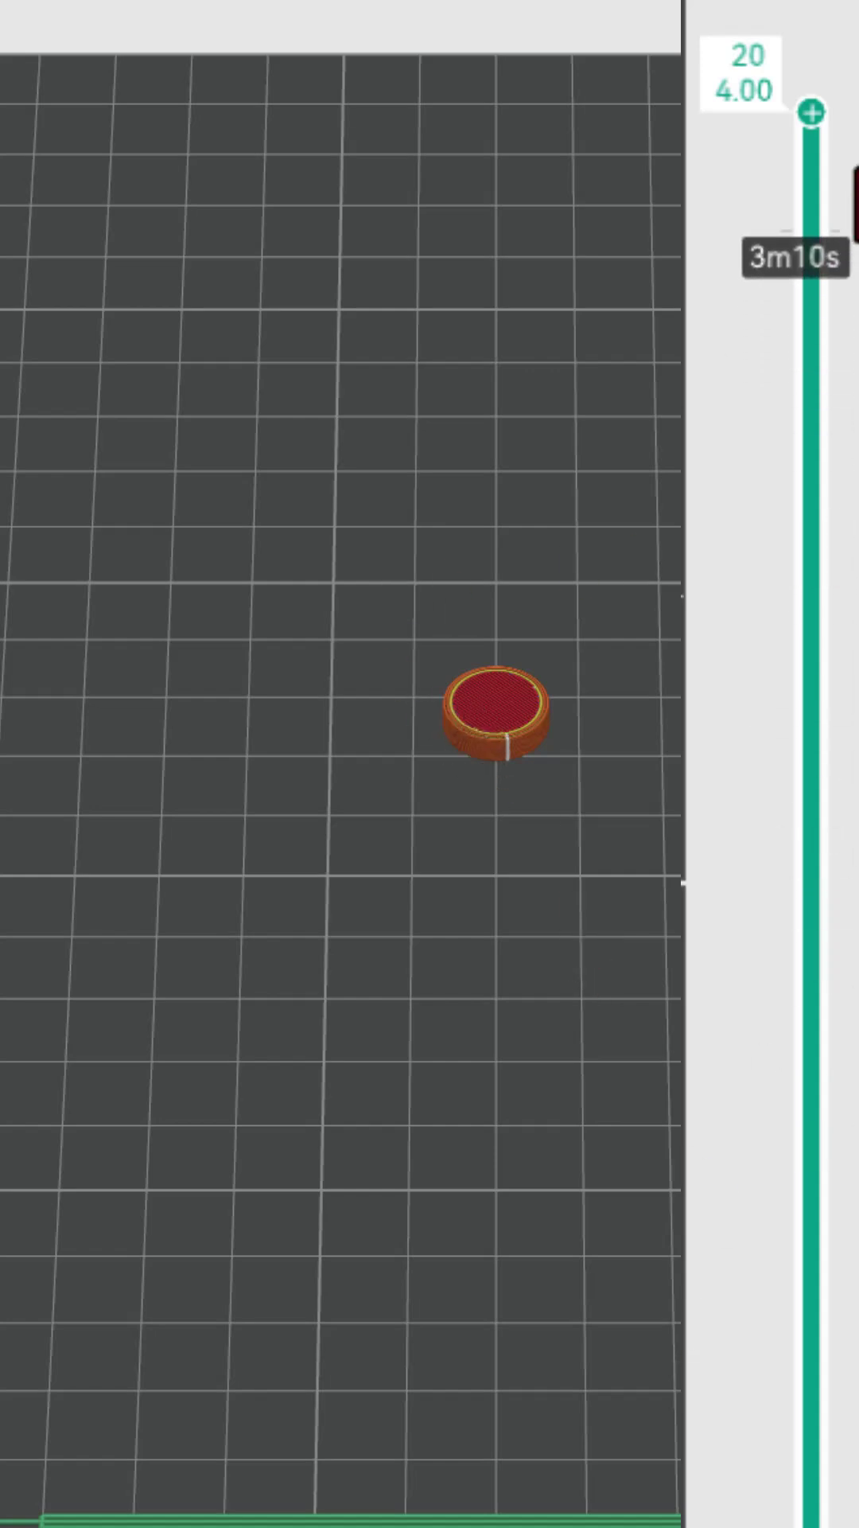
- Add a pause at layer 16 (3.20 mm) and upload the G-code to print
{"action": "left_click_drag", "start_coordinate": [815, 107], "coordinate": [779, 606]}
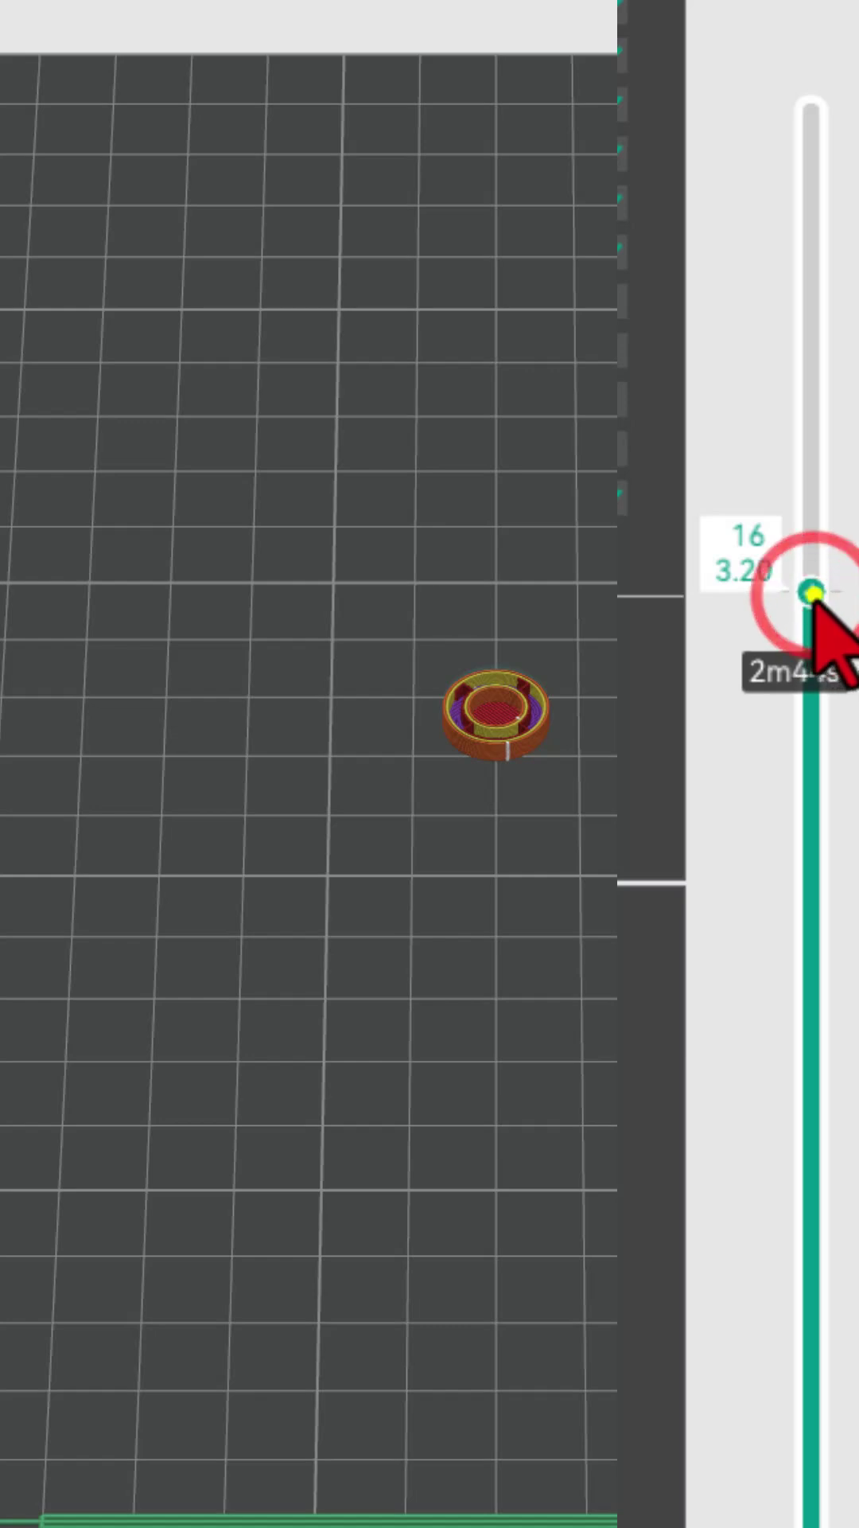
{"action": "right_click", "coordinate": [813, 595]}
{"action": "left_click", "coordinate": [678, 633]}
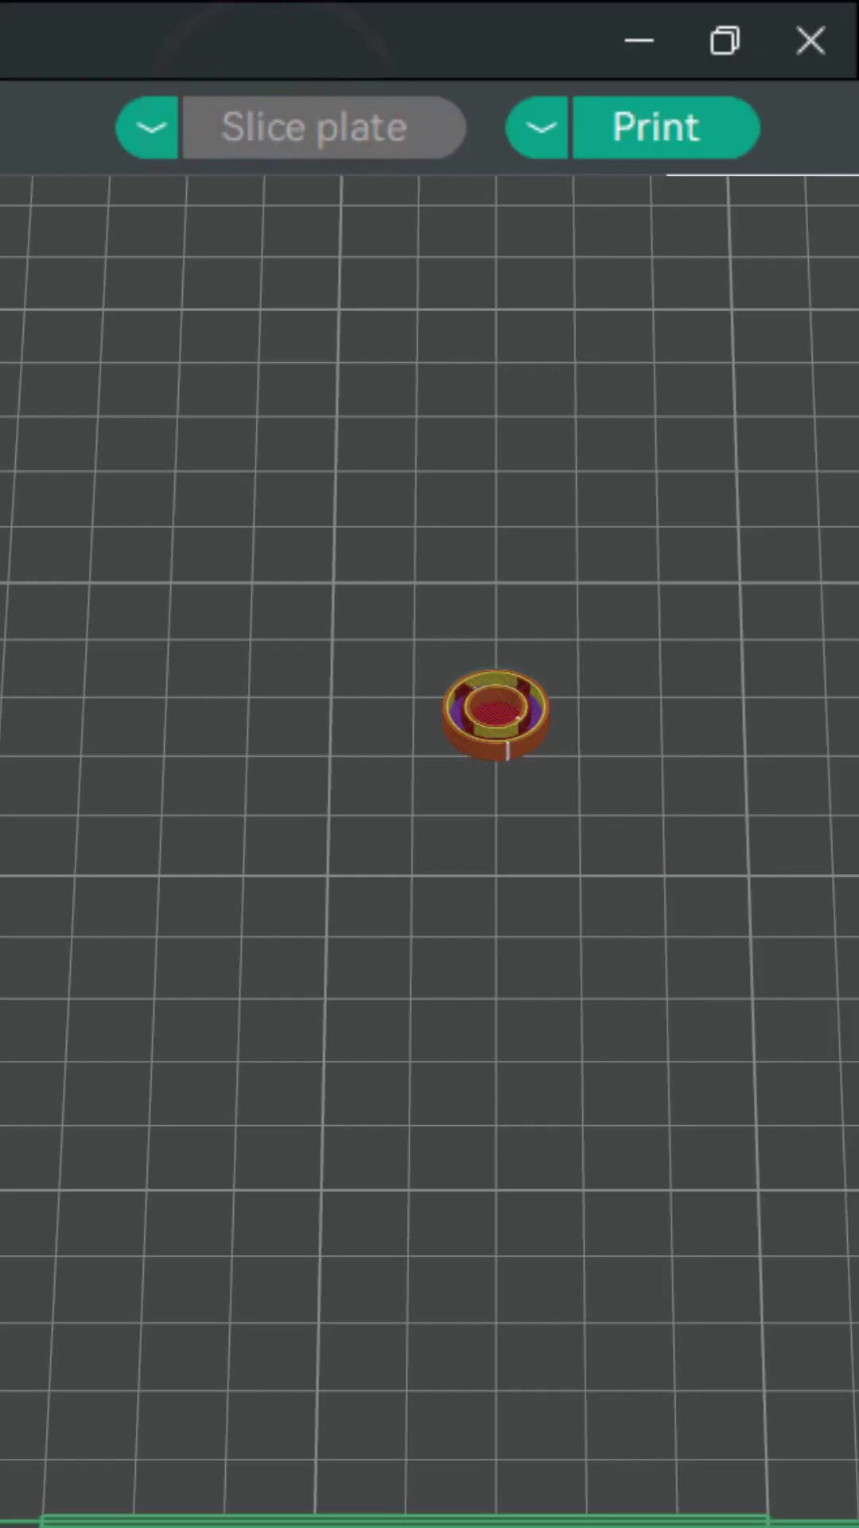
{"action": "left_click", "coordinate": [635, 137]}
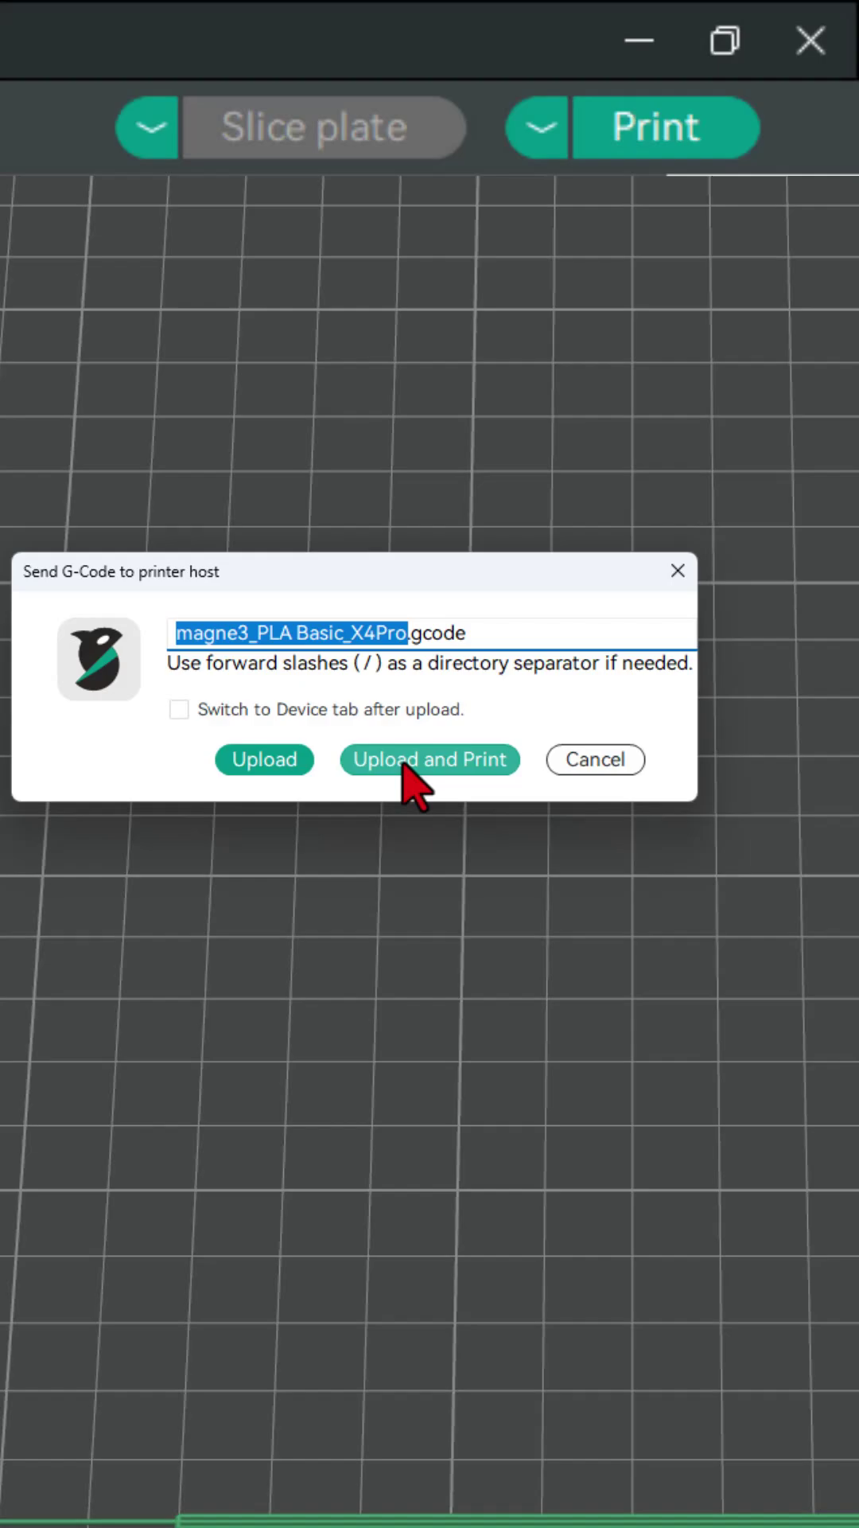
{"action": "left_click", "coordinate": [403, 761]}
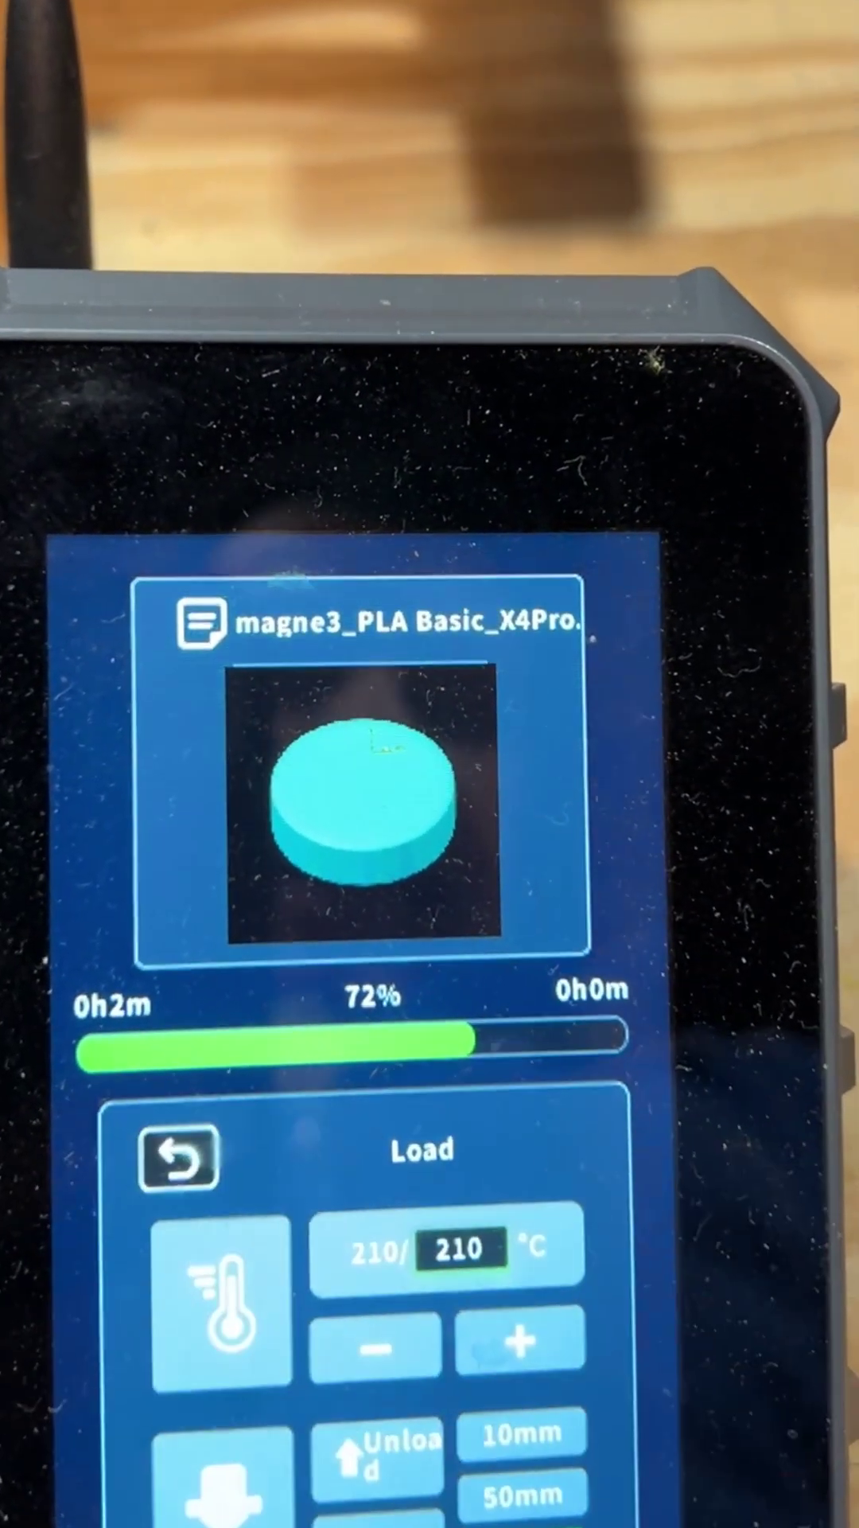
- Go back from the printer's Load panel to the print status screen
{"action": "left_click", "coordinate": [179, 1156]}
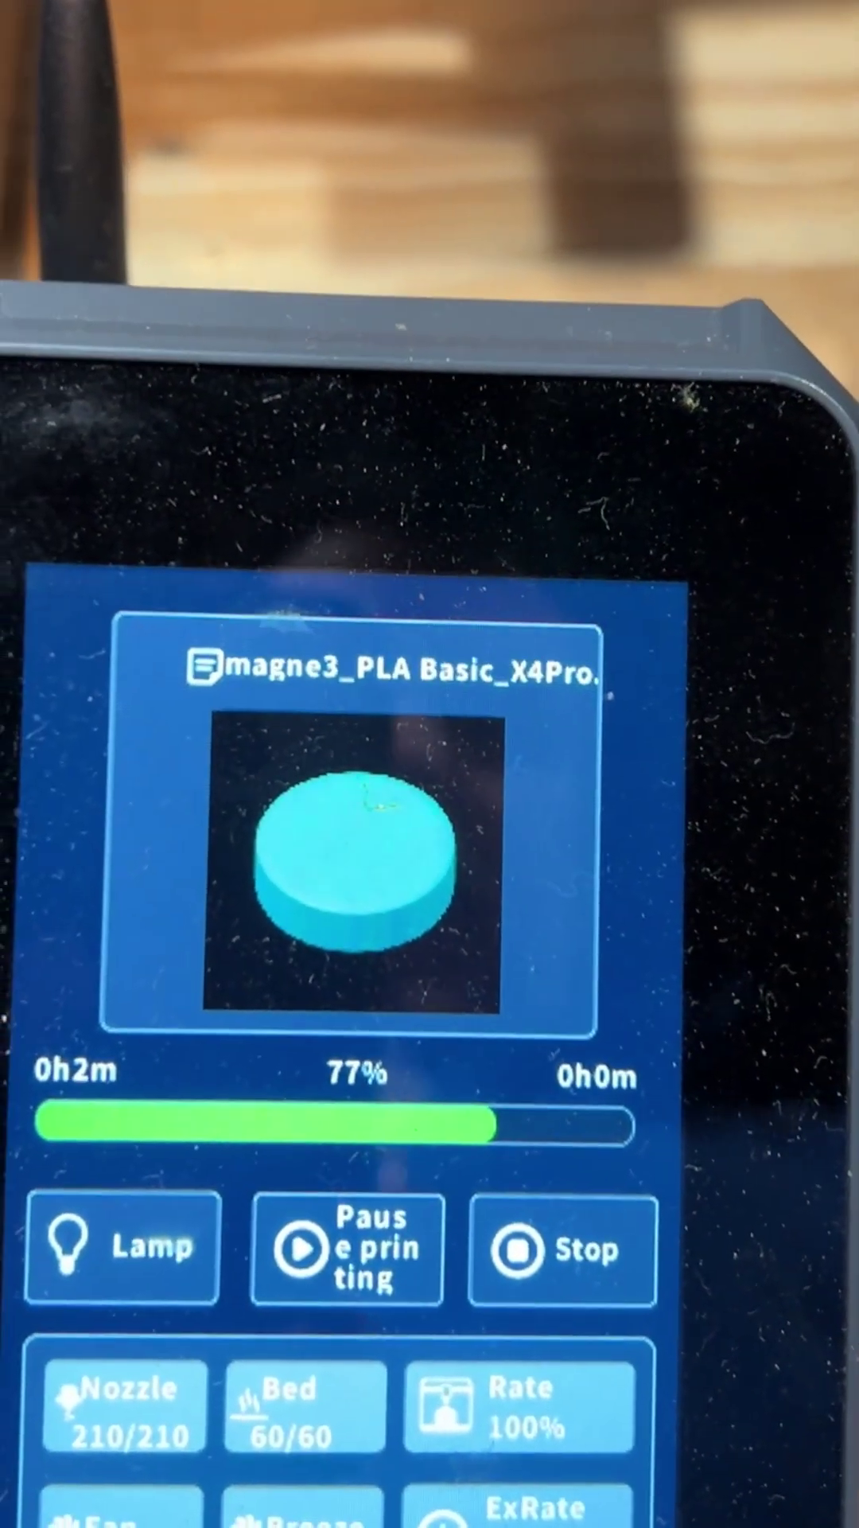